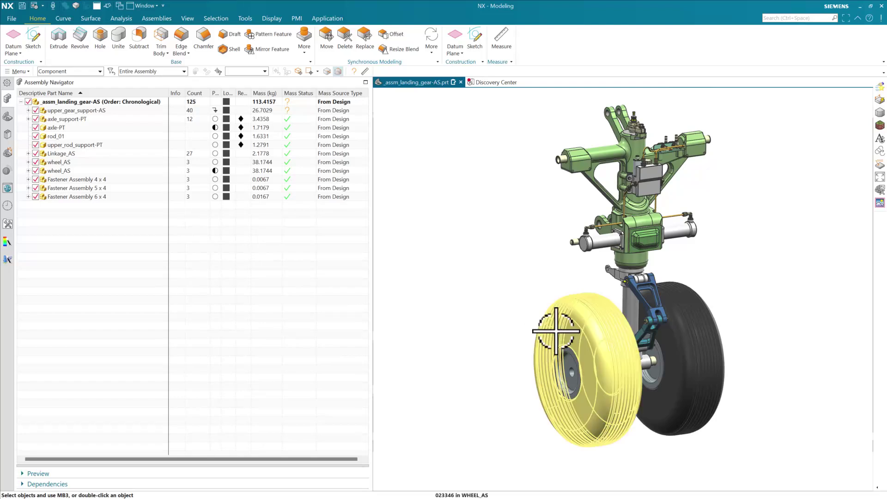
- Select the left wheel, the axle and the right wheel's hub and tyre, then expand both wheel_AS nodes
{"action": "left_click", "coordinate": [559, 362]}
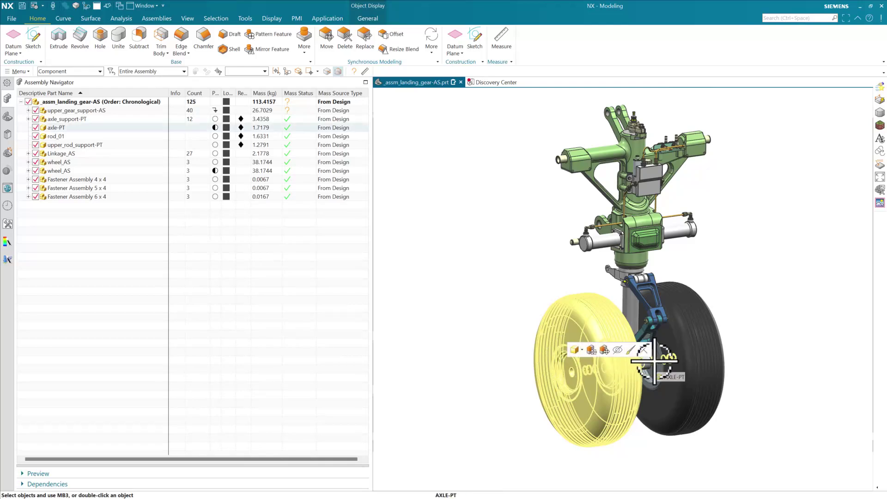
{"action": "left_click", "coordinate": [655, 360]}
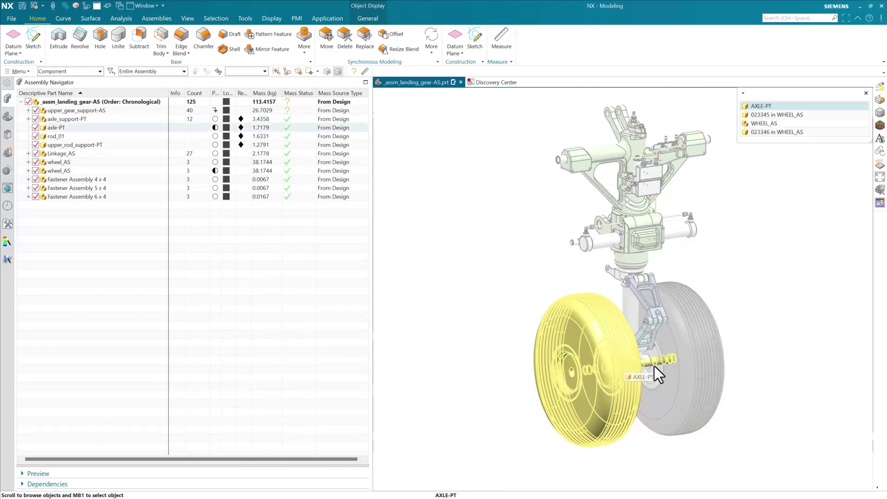
{"action": "left_click", "coordinate": [778, 118]}
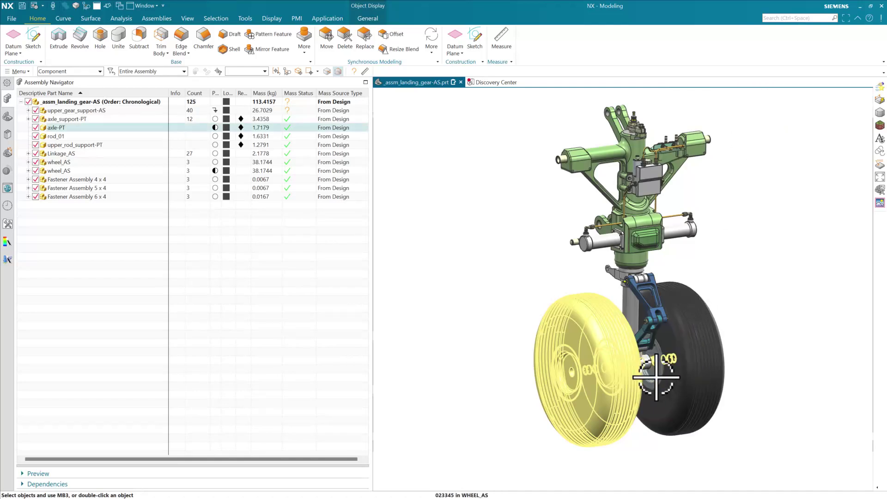
{"action": "left_click", "coordinate": [682, 332]}
{"action": "left_click", "coordinate": [711, 319]}
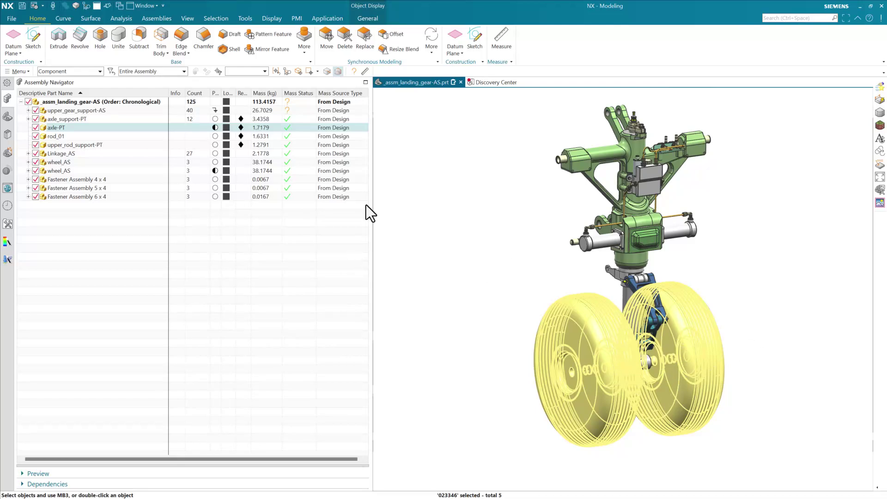
{"action": "left_click", "coordinate": [290, 73]}
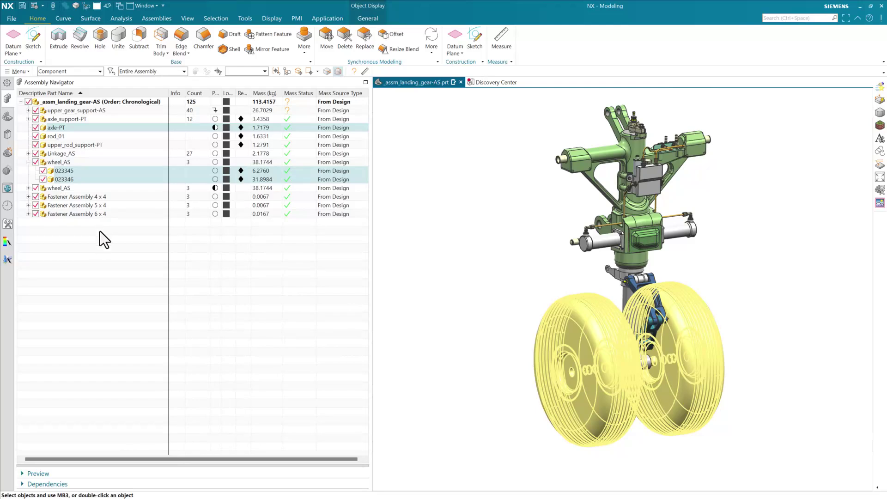
{"action": "left_click", "coordinate": [28, 188]}
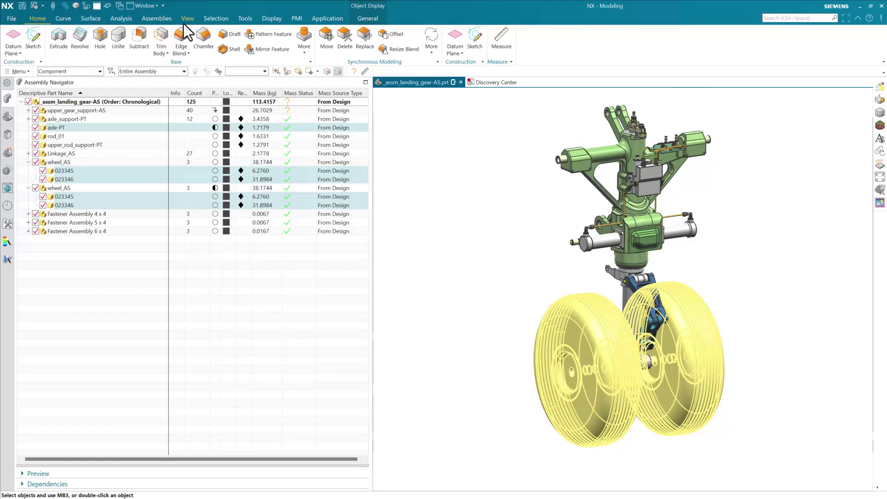
- Show mass properties for the five selected components: 78.0666 kg, 765.5722 N, with centroidal inertias
{"action": "left_click", "coordinate": [121, 19]}
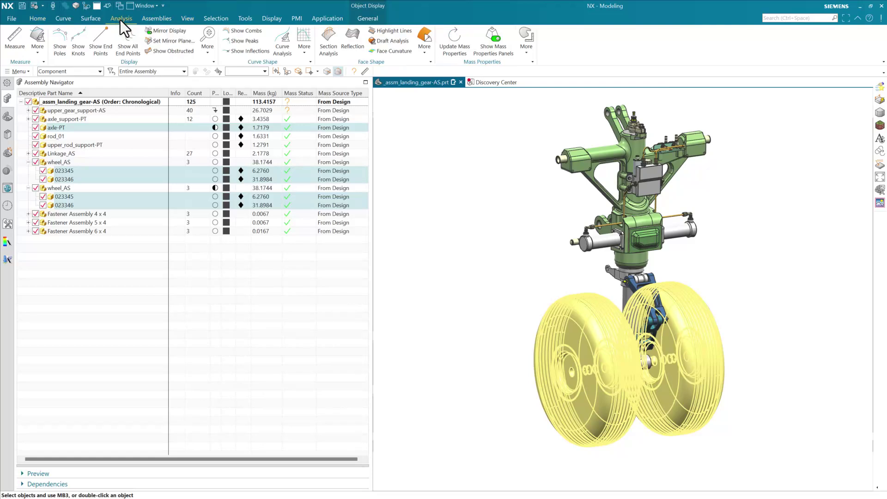
{"action": "left_click", "coordinate": [491, 46]}
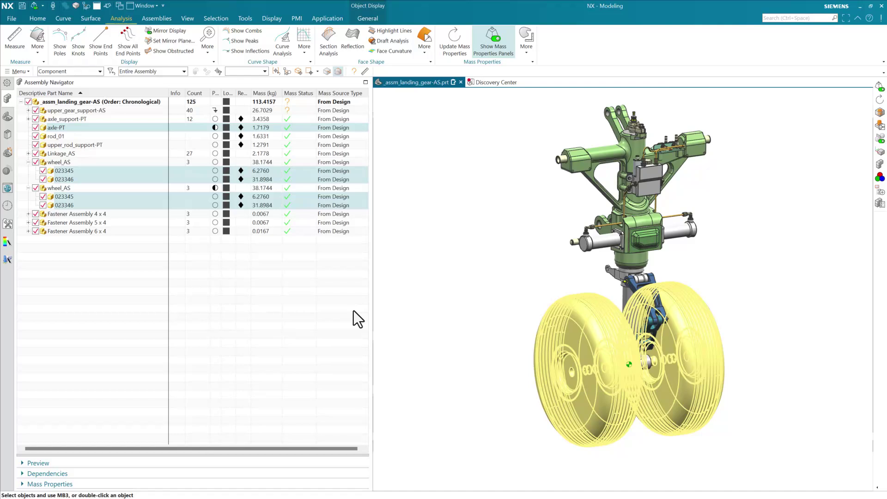
{"action": "left_click", "coordinate": [218, 483]}
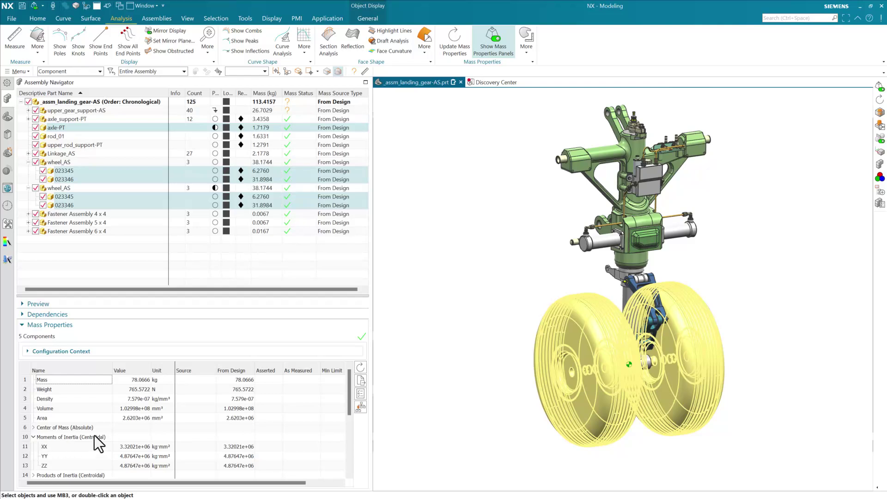
{"action": "scroll", "coordinate": [95, 435], "scroll_direction": "down", "scroll_amount": 2}
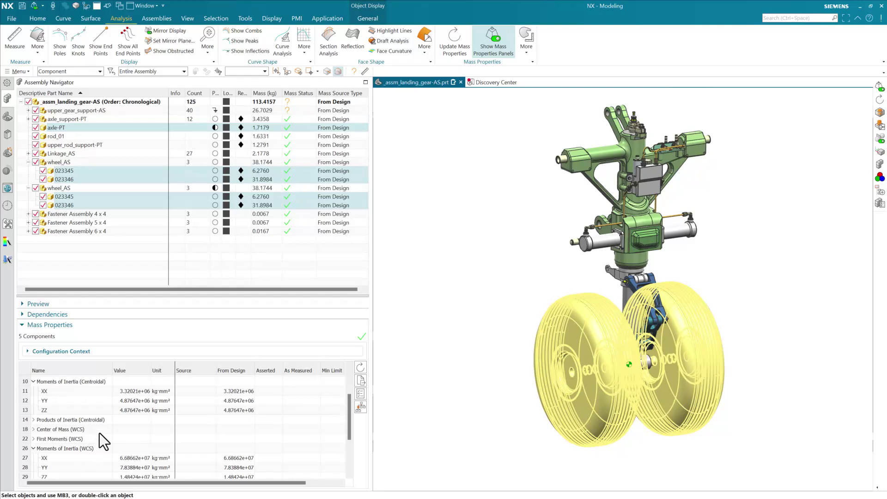
{"action": "scroll", "coordinate": [98, 424], "scroll_direction": "up", "scroll_amount": 2}
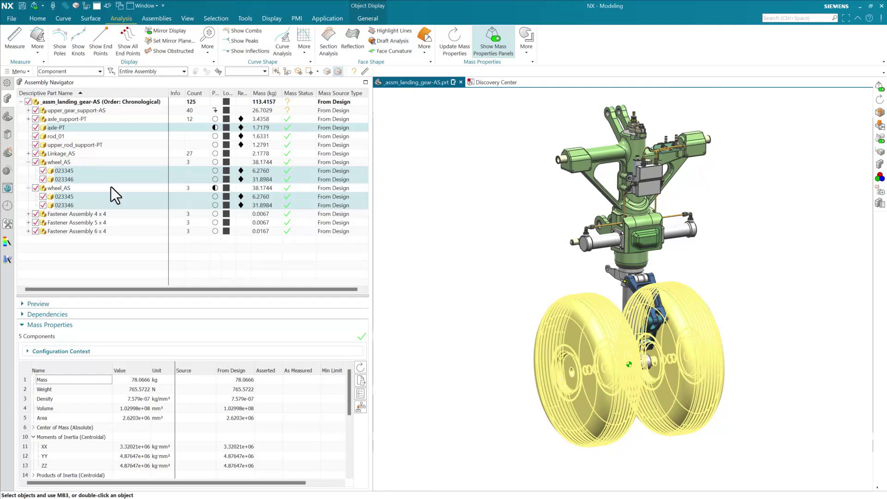
- Clear the selection and enable Show View Triad at Bottom Left in Visualization preferences
{"action": "left_click", "coordinate": [21, 73]}
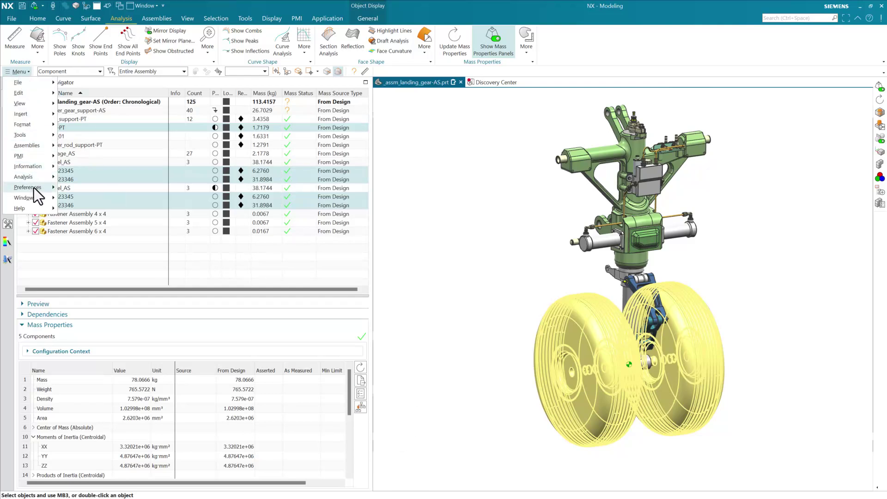
{"action": "mouse_move", "coordinate": [34, 188]}
{"action": "left_click", "coordinate": [465, 235]}
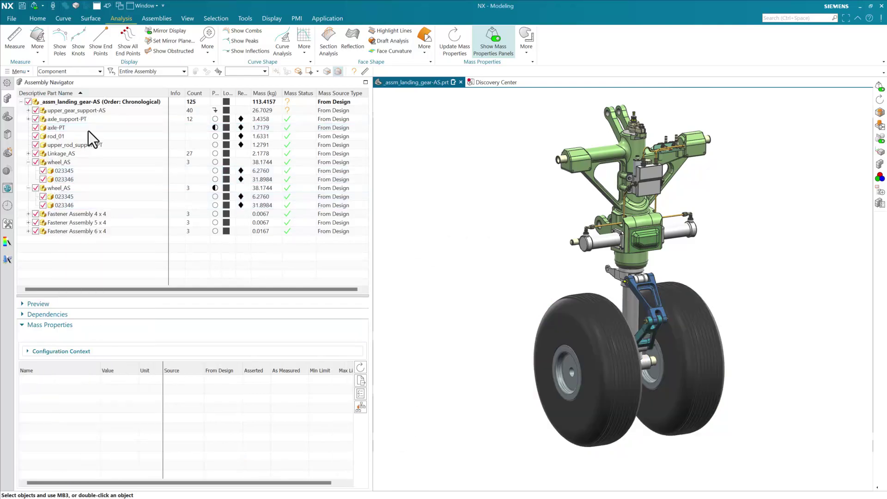
{"action": "left_click", "coordinate": [22, 73]}
{"action": "mouse_move", "coordinate": [33, 189]}
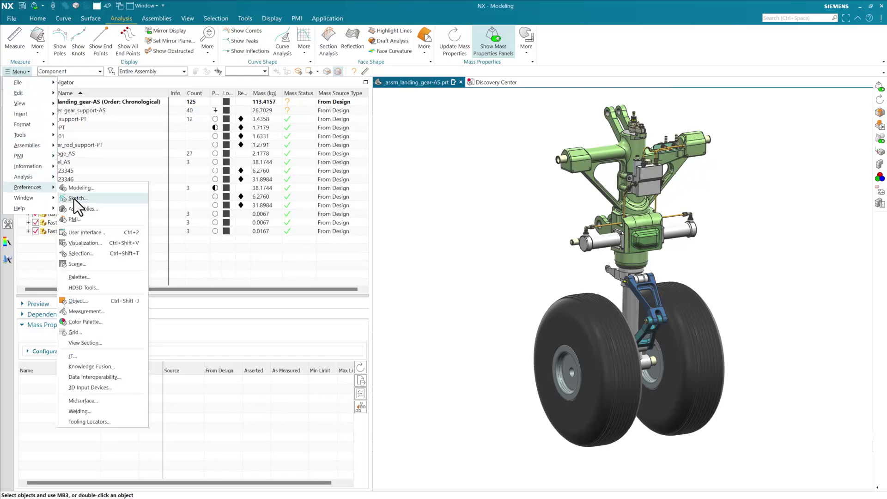
{"action": "left_click", "coordinate": [112, 242]}
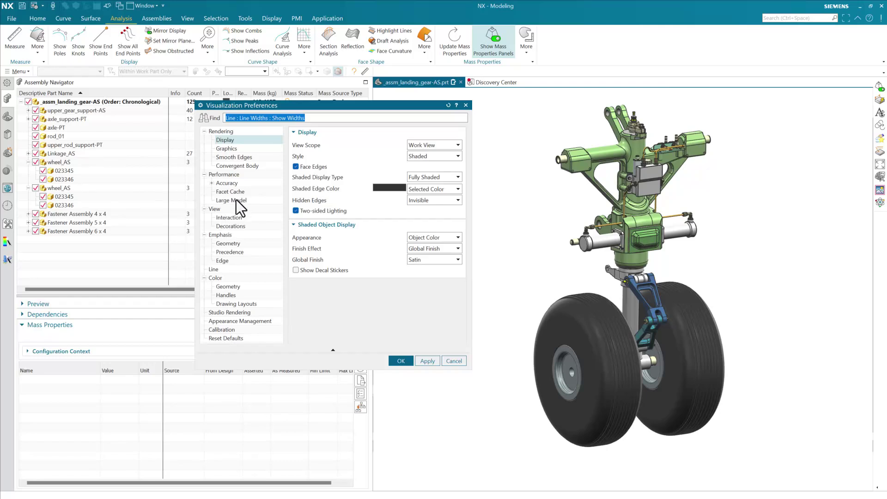
{"action": "left_click", "coordinate": [253, 226]}
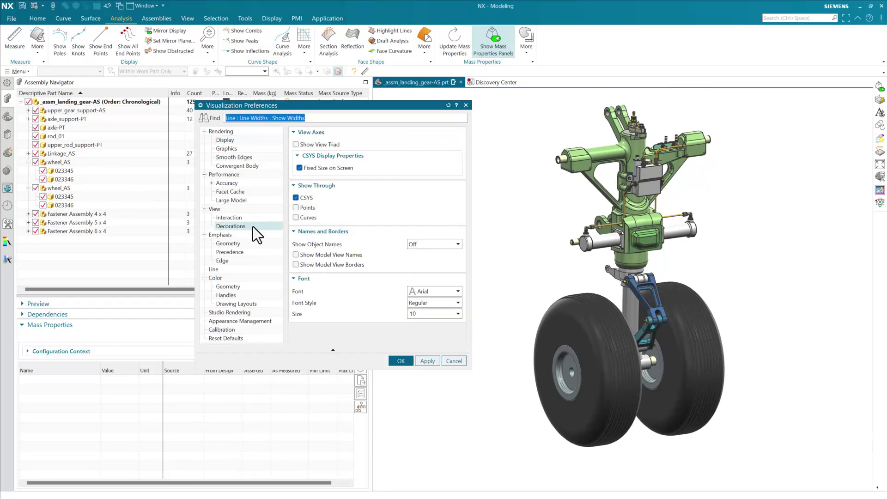
{"action": "left_click", "coordinate": [315, 144]}
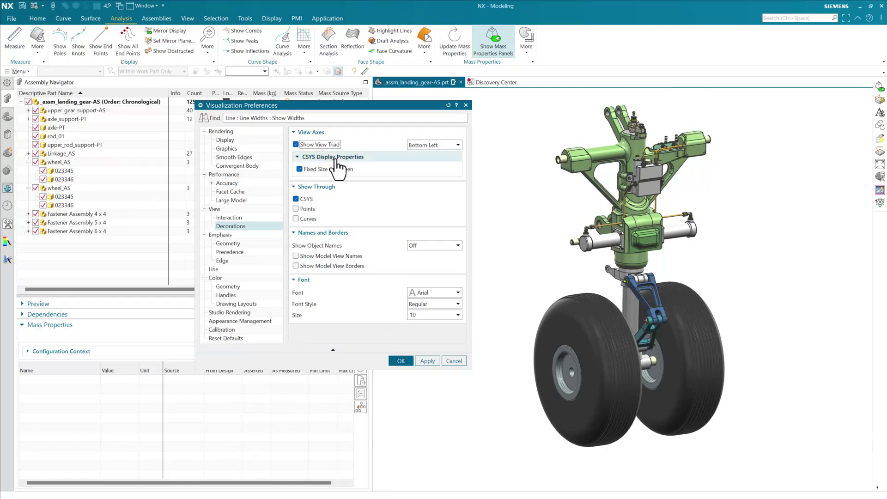
{"action": "left_click", "coordinate": [402, 361]}
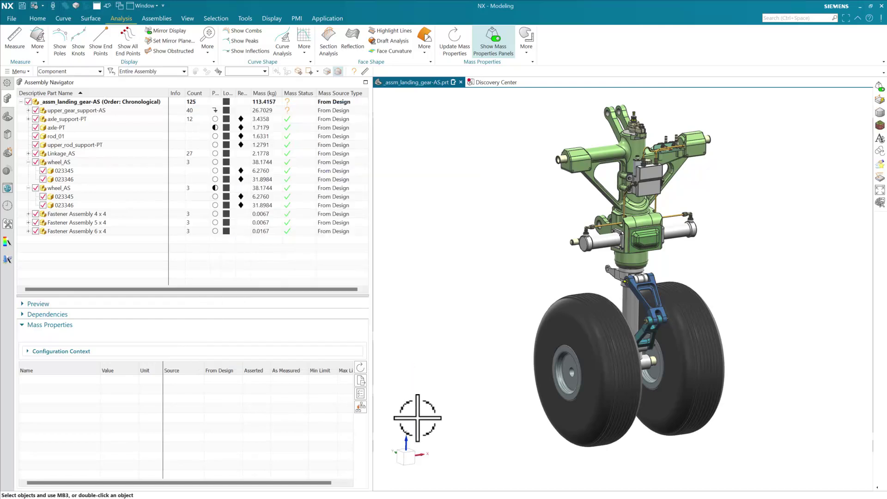
- Orbit the landing gear, then snap to the front view with Z up and X right
{"action": "middle_click_drag", "start_coordinate": [489, 397], "coordinate": [534, 376]}
{"action": "key", "text": "Home"}
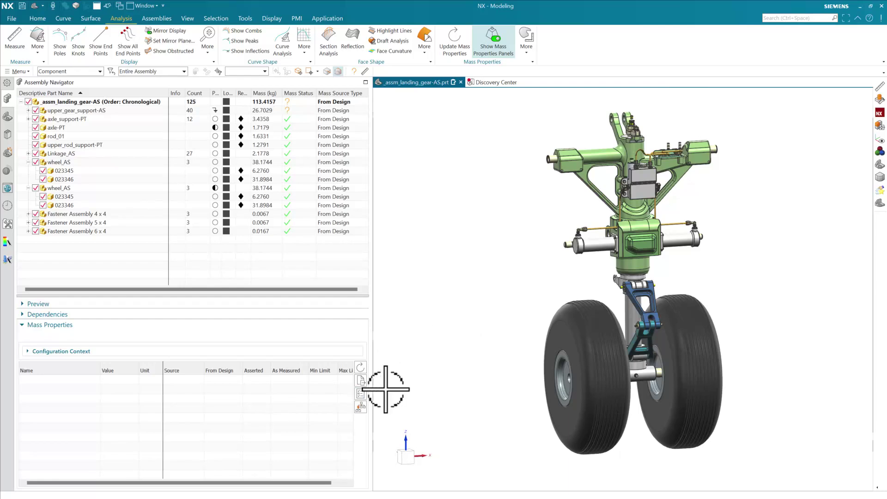
{"action": "left_click", "coordinate": [359, 393]}
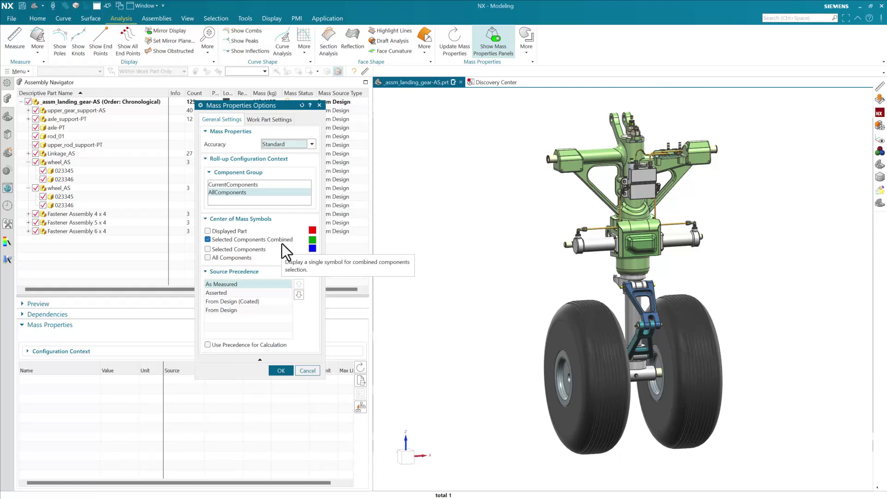
{"action": "left_click", "coordinate": [239, 250]}
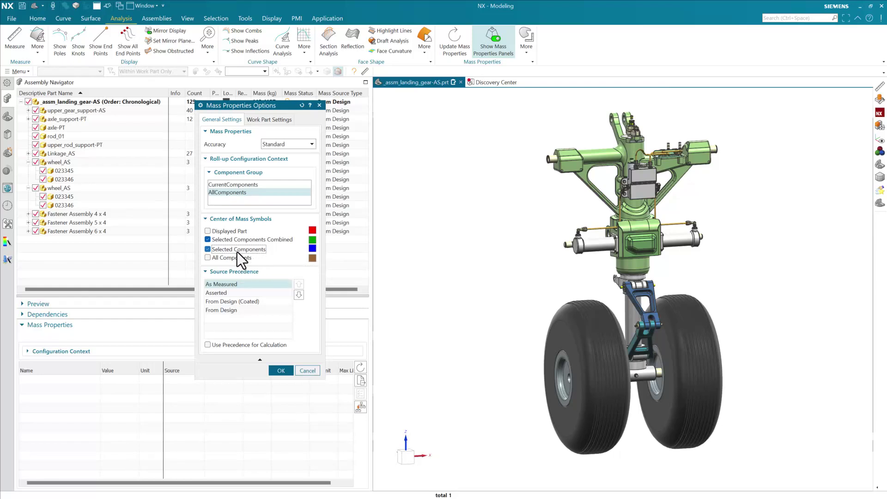
{"action": "left_click", "coordinate": [228, 251]}
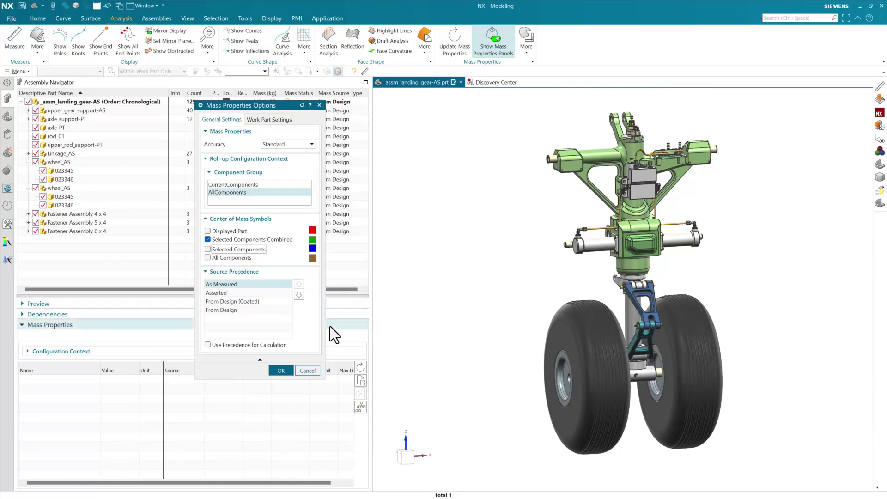
{"action": "left_click", "coordinate": [280, 371]}
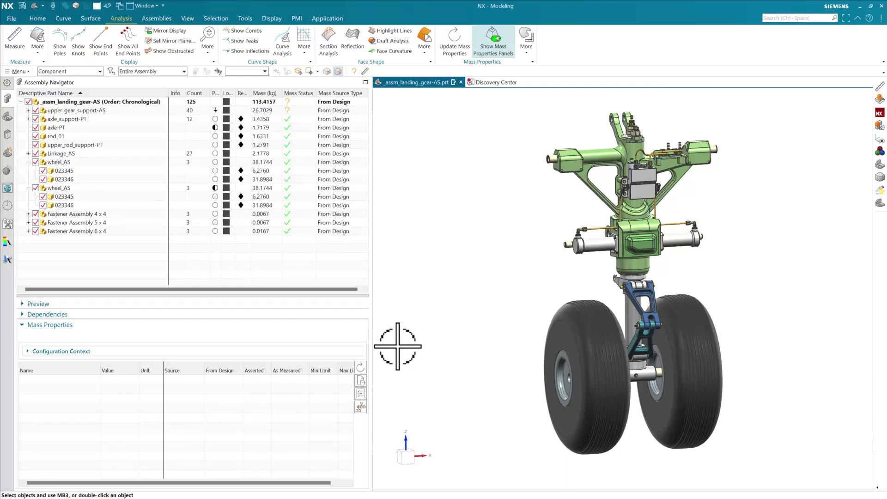
- Reselect the left wheel, the axle, and the second wheel's hub and tire, totalling 78.0666 kg
{"action": "left_click", "coordinate": [566, 369]}
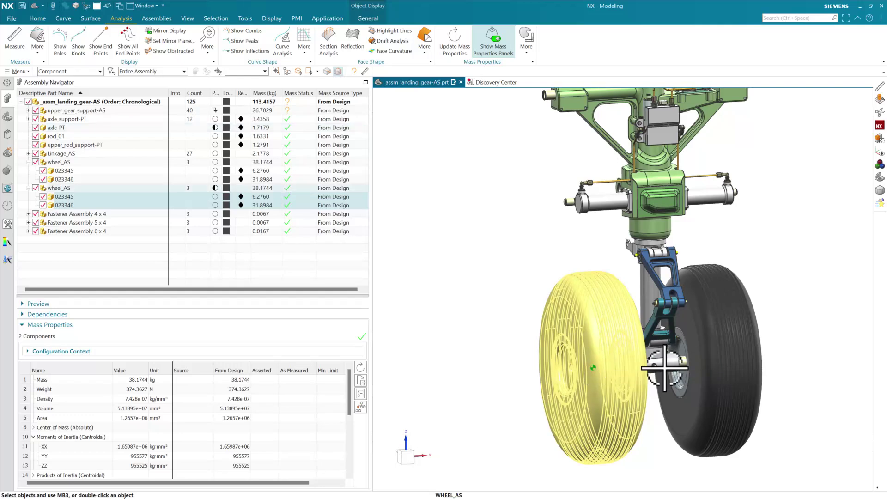
{"action": "left_click", "coordinate": [685, 365]}
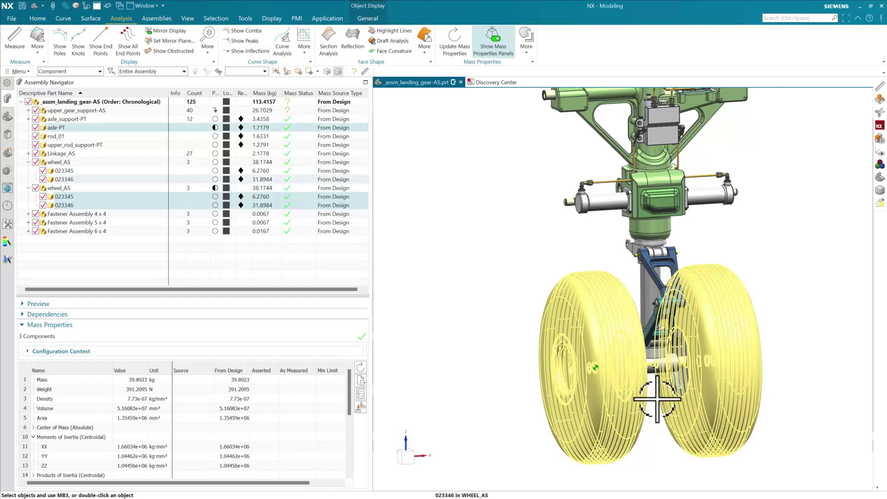
{"action": "left_click", "coordinate": [682, 365]}
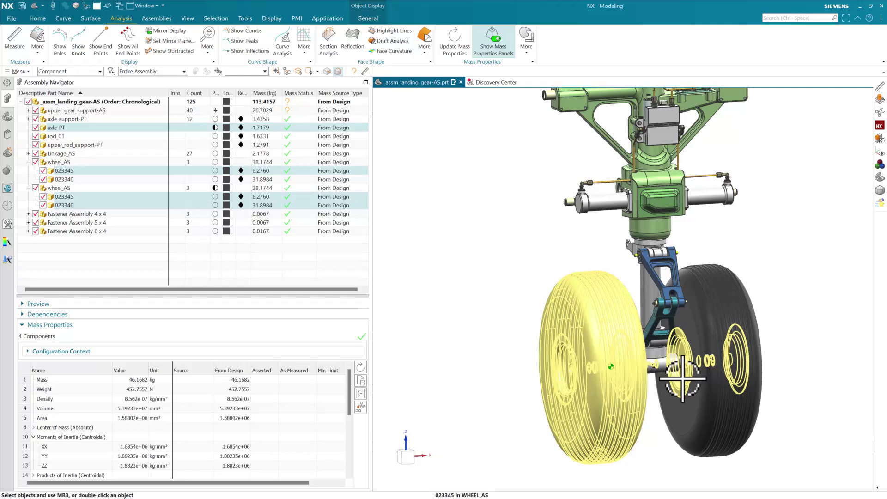
{"action": "left_click", "coordinate": [719, 327]}
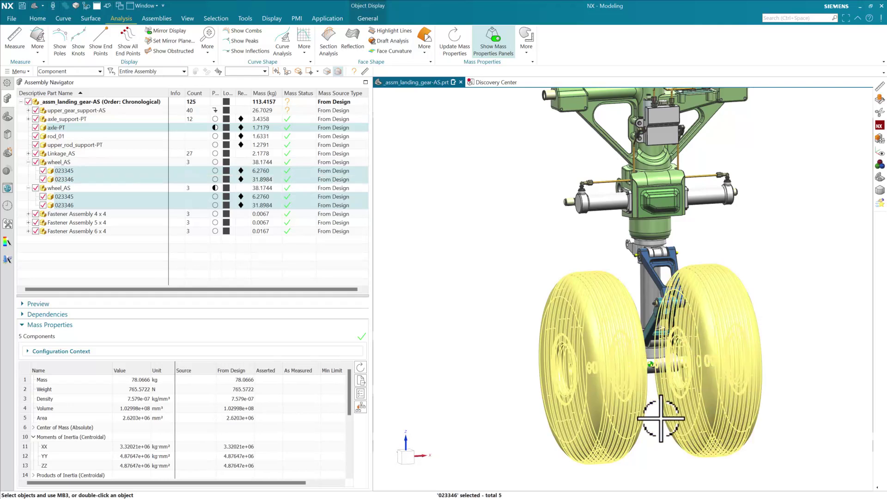
{"action": "middle_click_drag", "start_coordinate": [654, 411], "coordinate": [702, 391]}
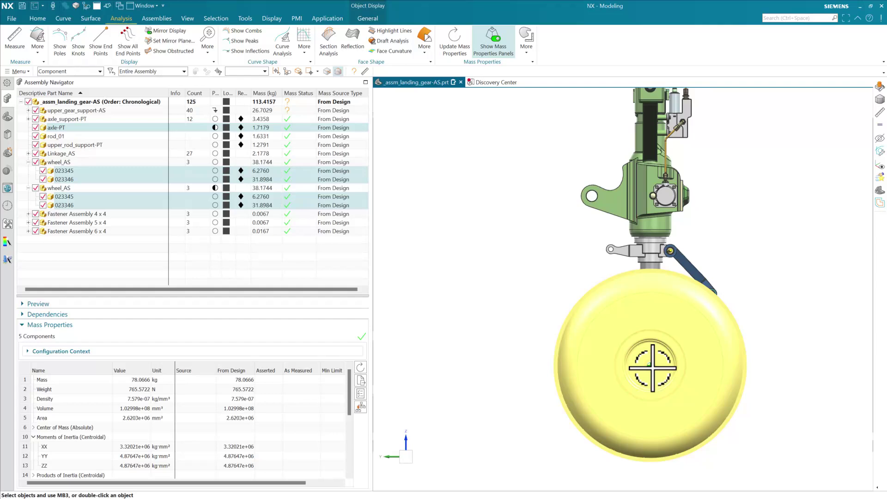
{"action": "scroll", "coordinate": [647, 376], "scroll_direction": "up", "scroll_amount": 5}
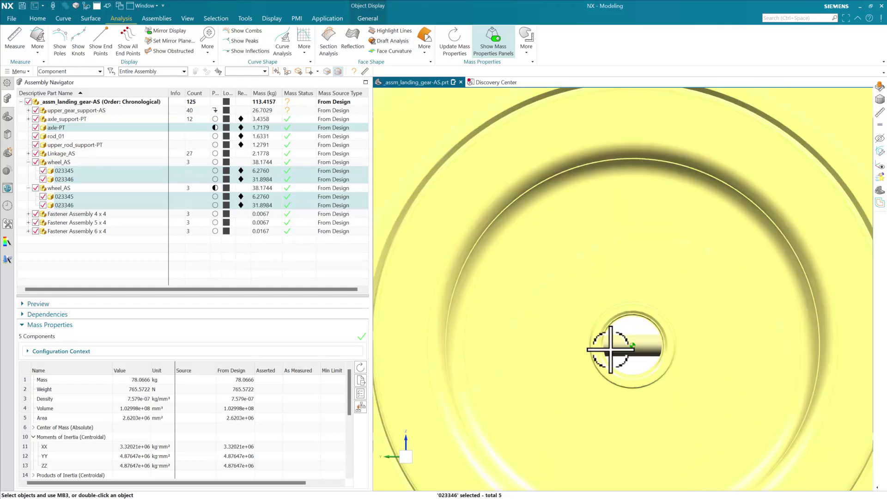
{"action": "scroll", "coordinate": [610, 349], "scroll_direction": "down", "scroll_amount": 5}
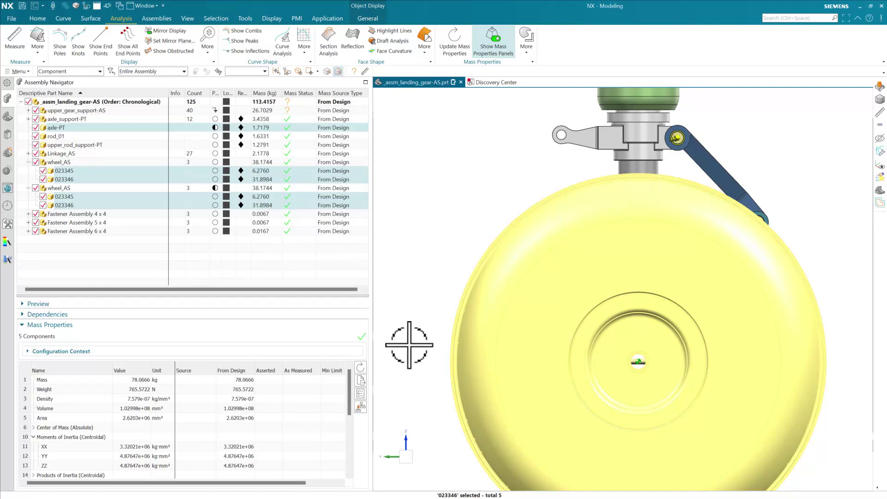
{"action": "middle_click_drag", "start_coordinate": [406, 346], "coordinate": [387, 341]}
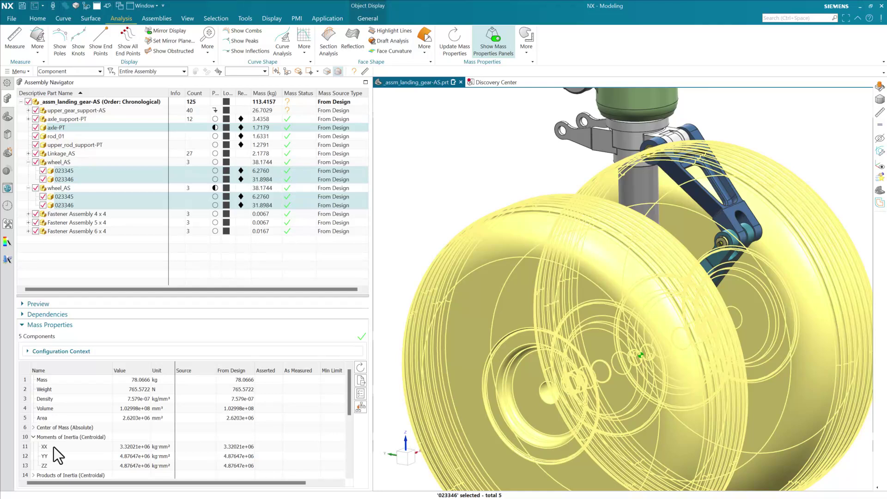
{"action": "middle_click_drag", "start_coordinate": [606, 374], "coordinate": [643, 365]}
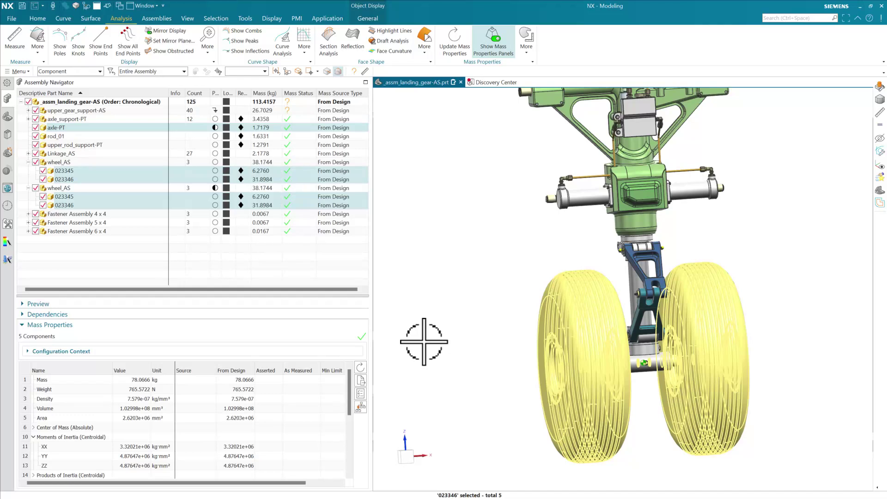
- Deselect all five components with Esc, leaving the Mass Properties table empty
{"action": "middle_click_drag", "start_coordinate": [443, 312], "coordinate": [443, 353], "text": "shift"}
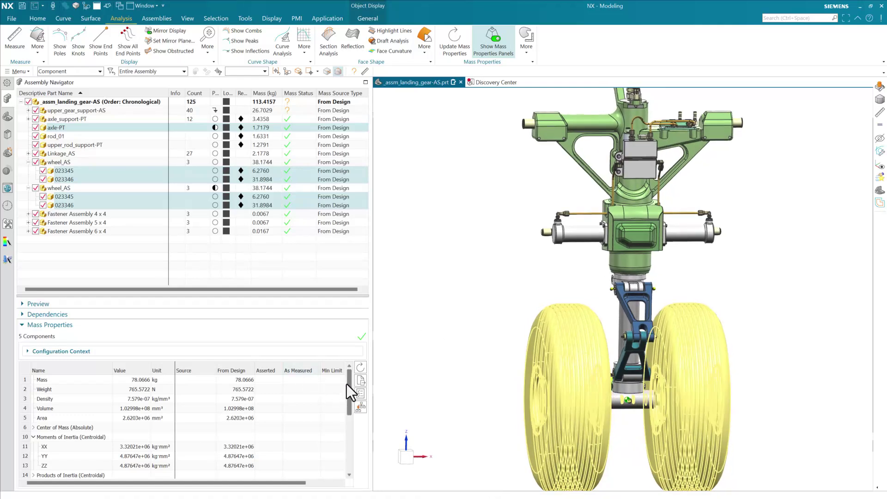
{"action": "left_click_drag", "start_coordinate": [347, 383], "coordinate": [346, 423]}
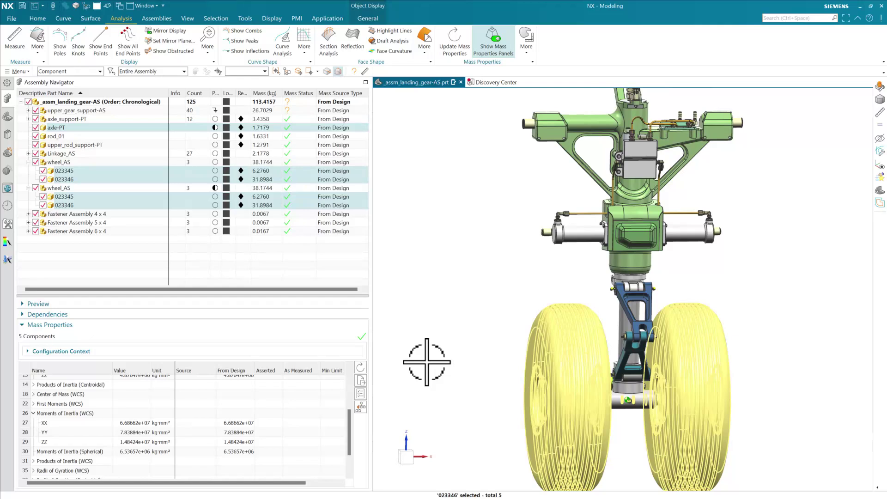
{"action": "key", "text": "Escape"}
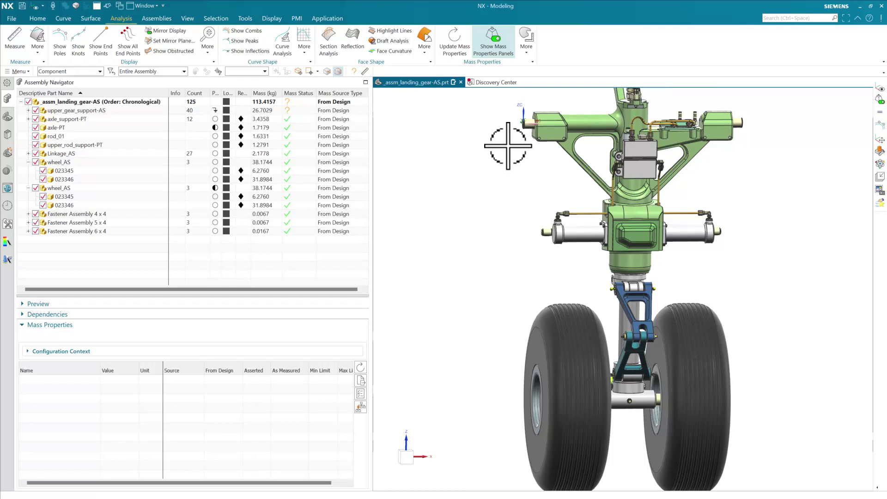
{"action": "middle_click_drag", "start_coordinate": [509, 143], "coordinate": [525, 176]}
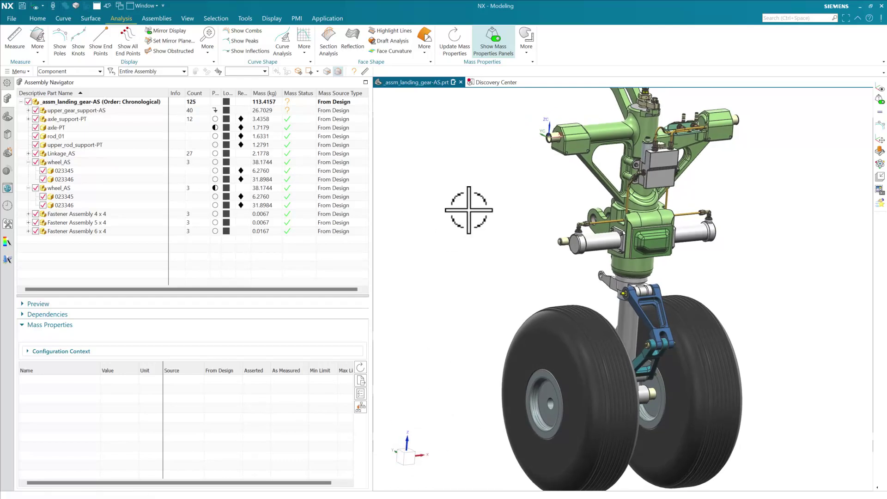
- Snap the WCS origin to the arc centre of the wheel hub's bore using WCS Dynamics
{"action": "double_click", "coordinate": [550, 124]}
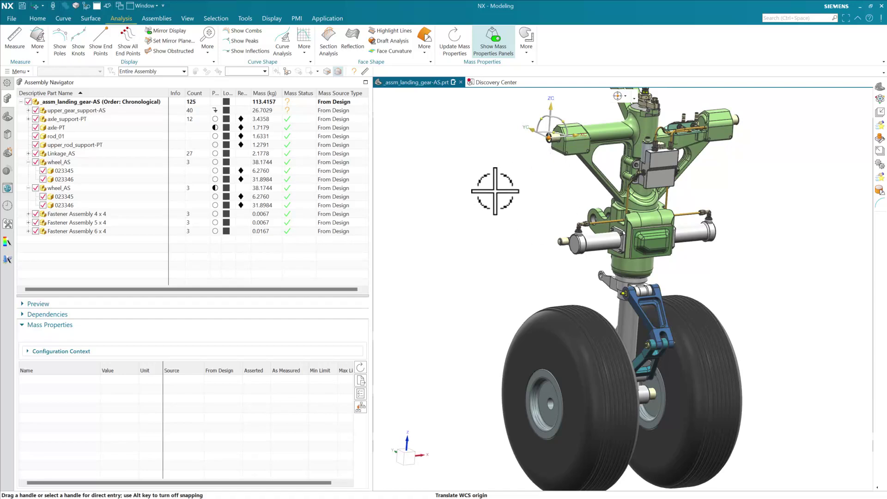
{"action": "scroll", "coordinate": [550, 406], "scroll_direction": "up", "scroll_amount": 10}
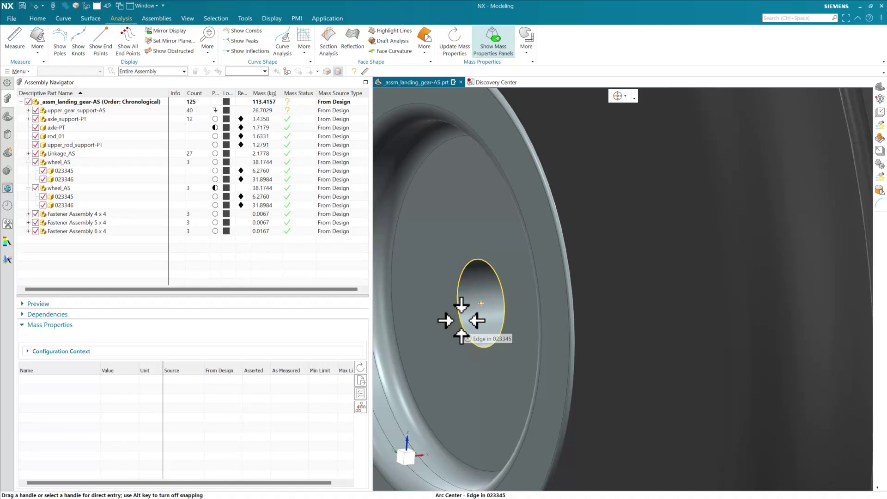
{"action": "left_click", "coordinate": [461, 320]}
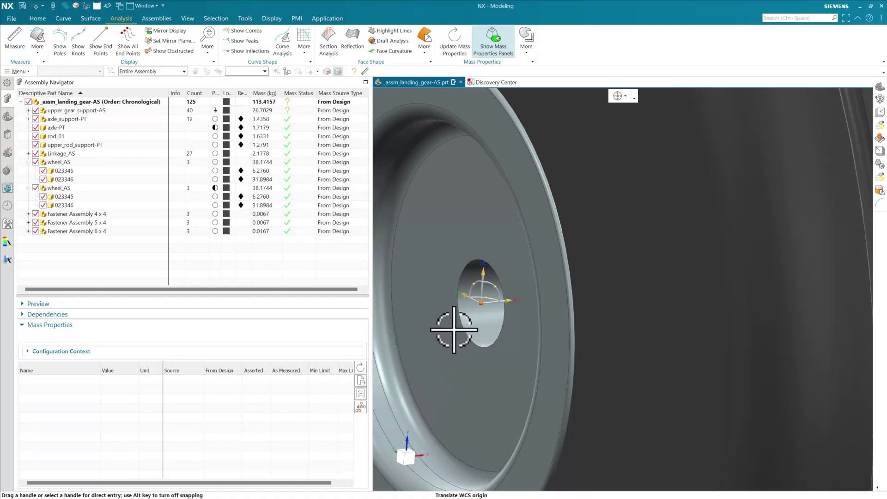
{"action": "middle_click", "coordinate": [453, 323]}
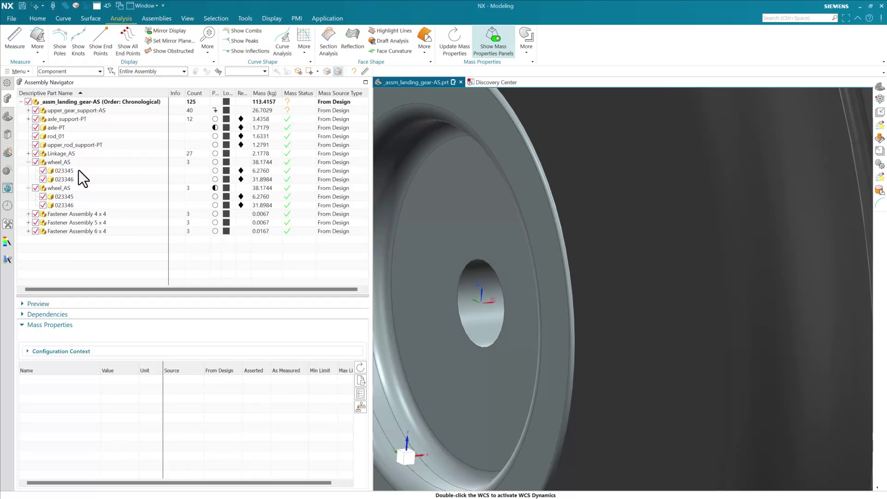
- Reselect both wheels' hubs and tires plus the axle, five components at 78.0666 kg
{"action": "scroll", "coordinate": [457, 222], "scroll_direction": "down", "scroll_amount": 8}
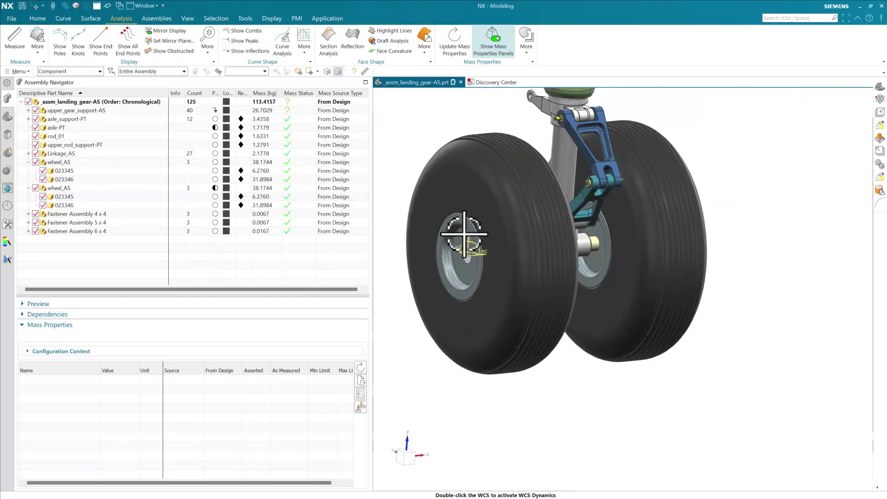
{"action": "left_click", "coordinate": [459, 240]}
{"action": "left_click", "coordinate": [481, 180]}
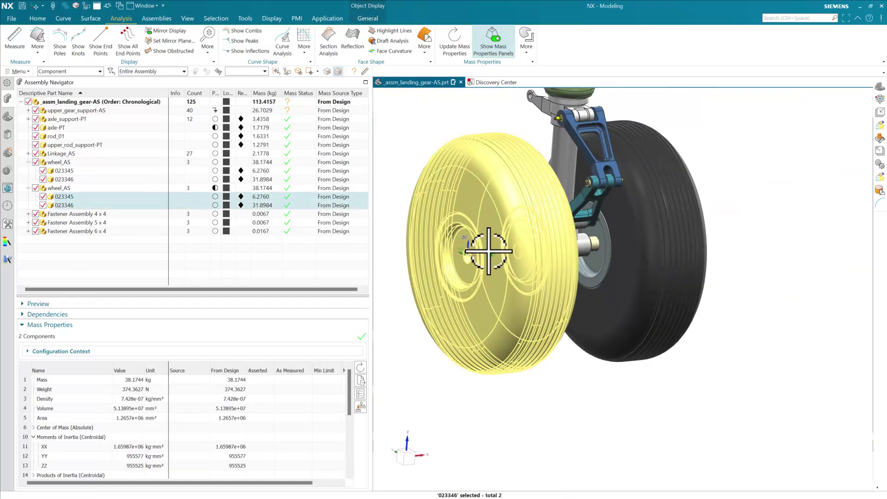
{"action": "left_click", "coordinate": [593, 242]}
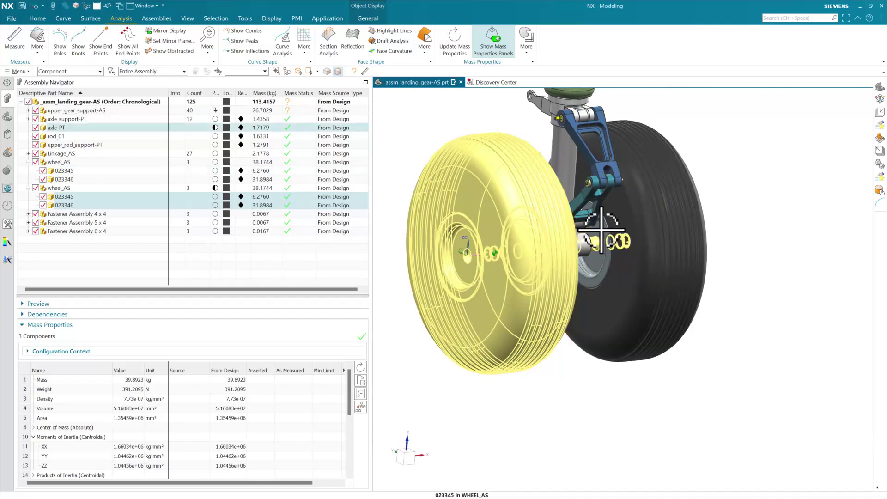
{"action": "left_click", "coordinate": [600, 229]}
{"action": "left_click", "coordinate": [658, 198]}
{"action": "mouse_move", "coordinate": [586, 369]}
{"action": "middle_mouse_down"}
{"action": "mouse_move", "coordinate": [568, 377]}
{"action": "mouse_move", "coordinate": [586, 375]}
{"action": "middle_mouse_up"}
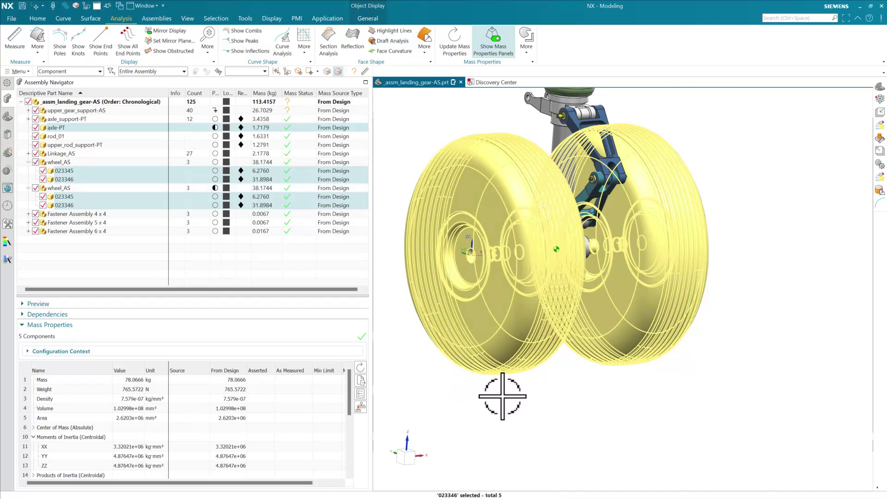
{"action": "middle_click_drag", "start_coordinate": [502, 396], "coordinate": [577, 449], "text": "shift"}
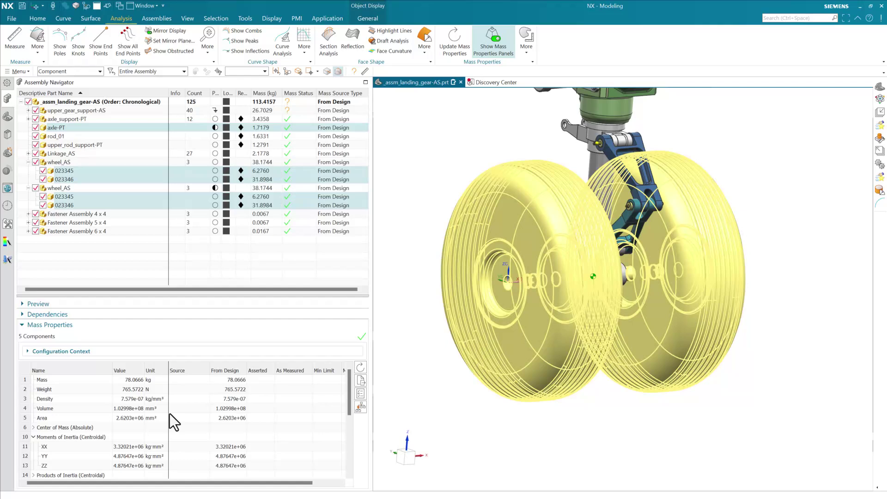
- Compare the WCS inertias XX 3.32021e+06 and YY/ZZ 1.07073e+07 kg·mm² against the centroidal rows
{"action": "scroll", "coordinate": [88, 429], "scroll_direction": "down", "scroll_amount": 3}
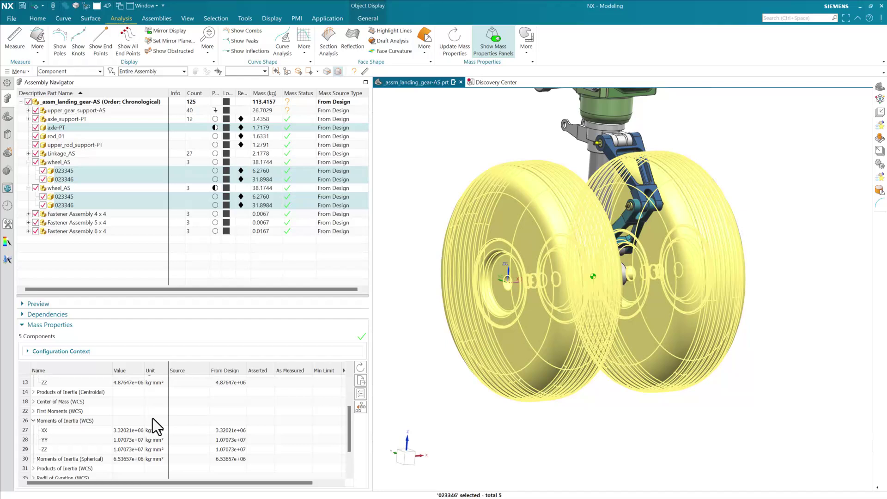
{"action": "scroll", "coordinate": [153, 418], "scroll_direction": "up", "scroll_amount": 2}
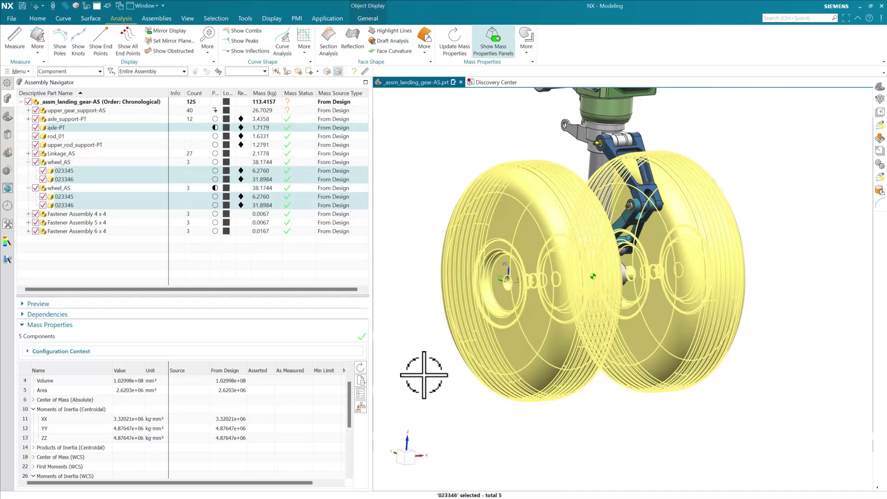
{"action": "scroll", "coordinate": [164, 428], "scroll_direction": "down", "scroll_amount": 3}
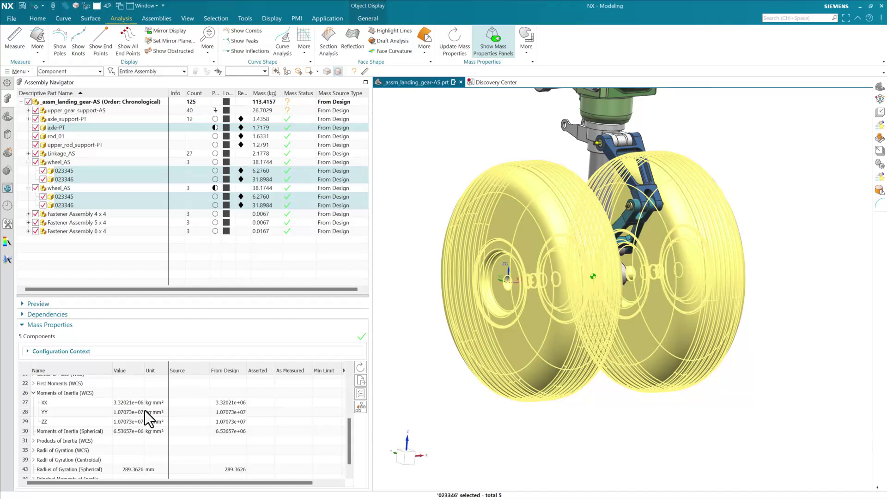